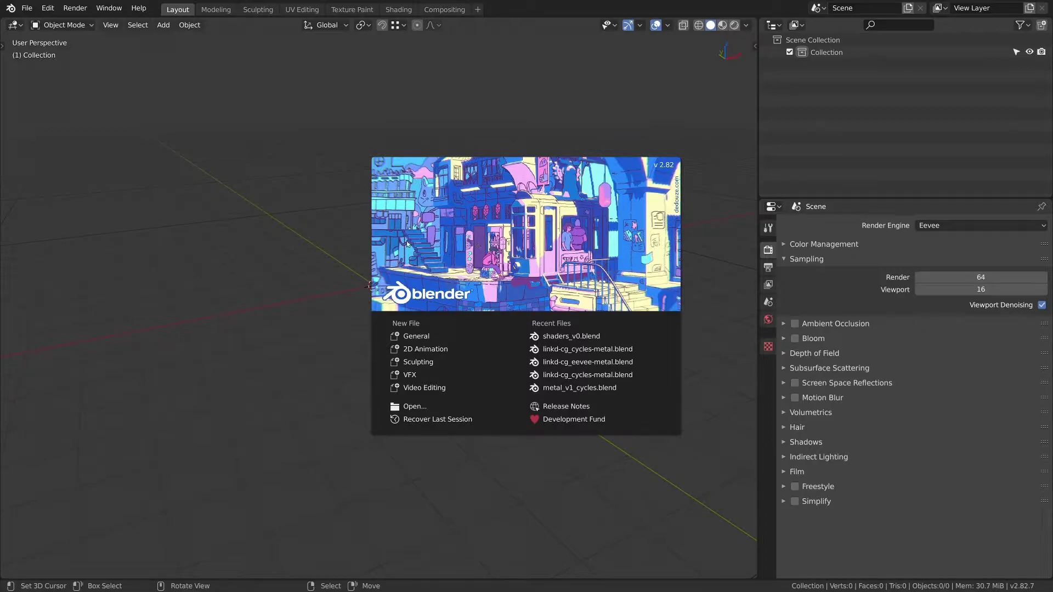
Step: Dismiss the splash screen and add a plane to the scene
{"action": "left_click", "coordinate": [367, 272]}
{"action": "key", "text": "shift+a"}
{"action": "left_click", "coordinate": [448, 265]}
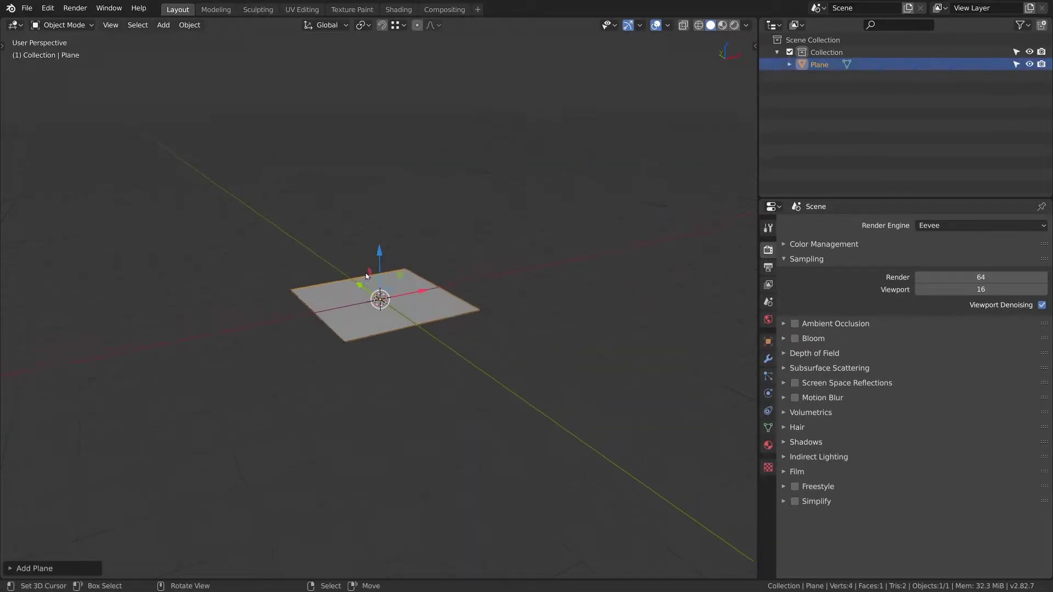
{"action": "middle_click_drag", "start_coordinate": [367, 275], "coordinate": [381, 289]}
Step: Merge all the plane's vertices at the centre into one vertex, then return to Object Mode
{"action": "key", "text": "Tab"}
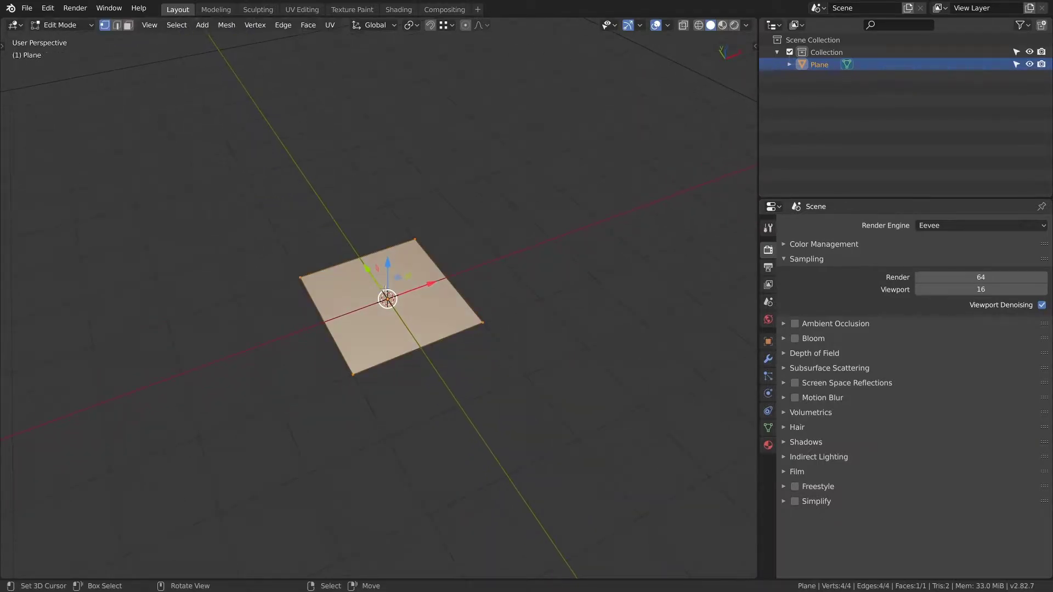
{"action": "key", "text": "alt+m"}
{"action": "left_click", "coordinate": [387, 290]}
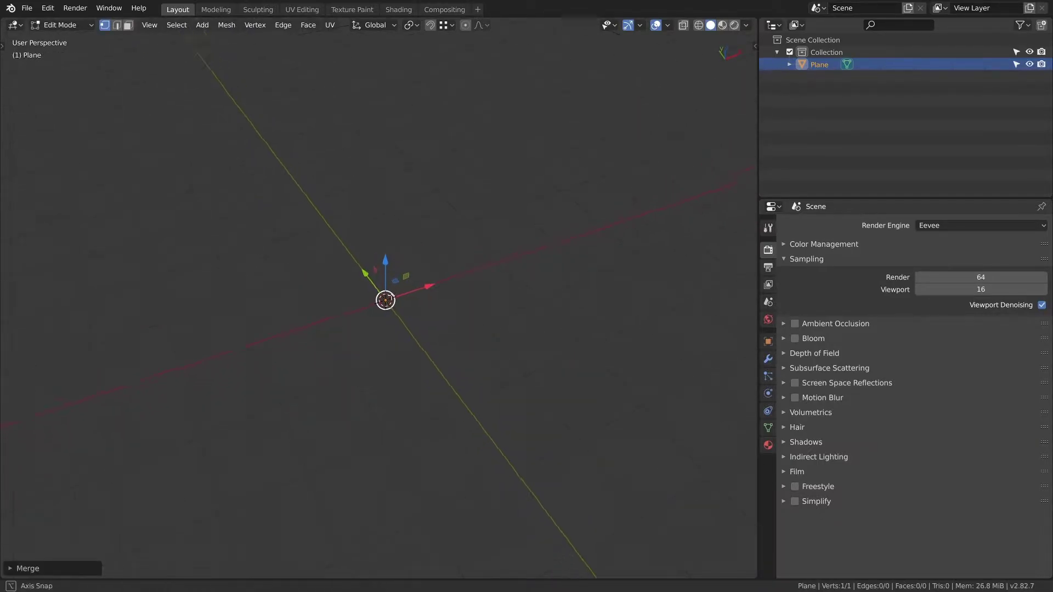
{"action": "middle_click_drag", "start_coordinate": [386, 292], "coordinate": [394, 246]}
{"action": "key", "text": "g"}
{"action": "key", "text": "Escape"}
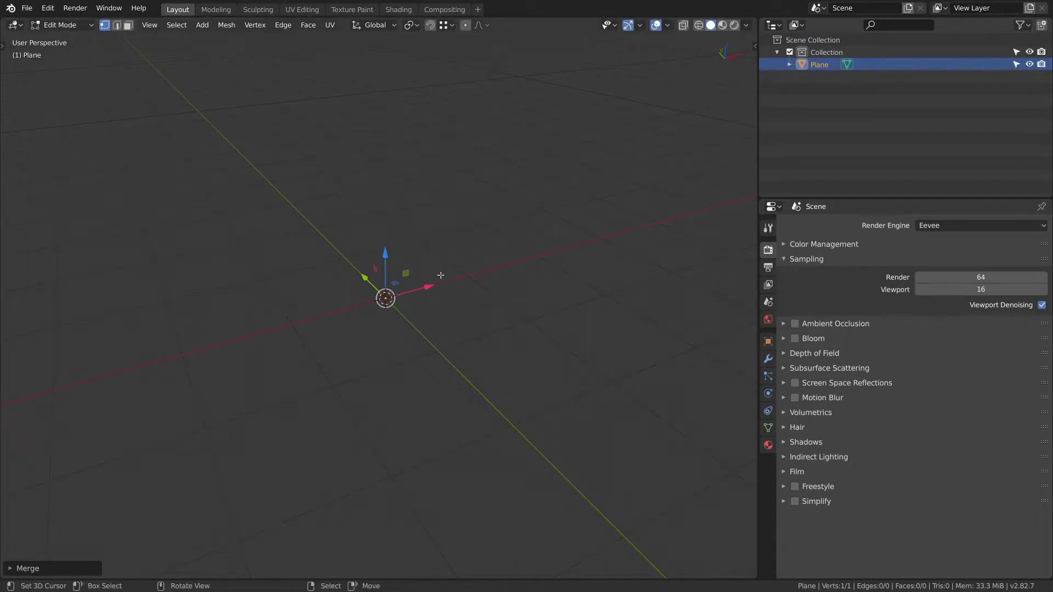
{"action": "key", "text": "Tab"}
Step: Add a Displace modifier to the plane in an enlarged Modifier properties panel
{"action": "left_click", "coordinate": [768, 359]}
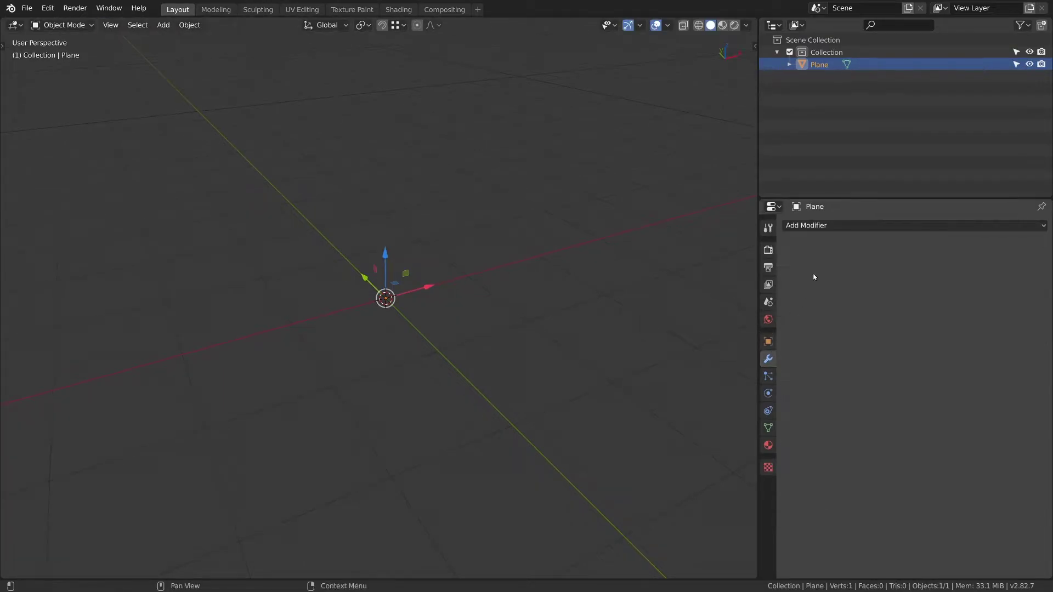
{"action": "left_click_drag", "start_coordinate": [822, 200], "coordinate": [823, 51]}
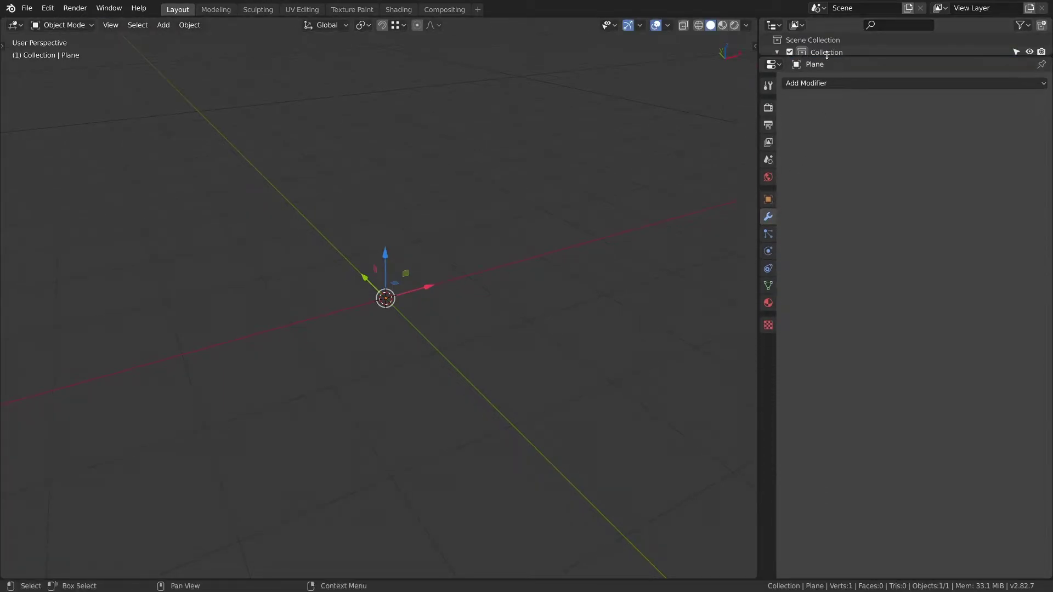
{"action": "left_click", "coordinate": [832, 83]}
{"action": "left_click", "coordinate": [883, 151]}
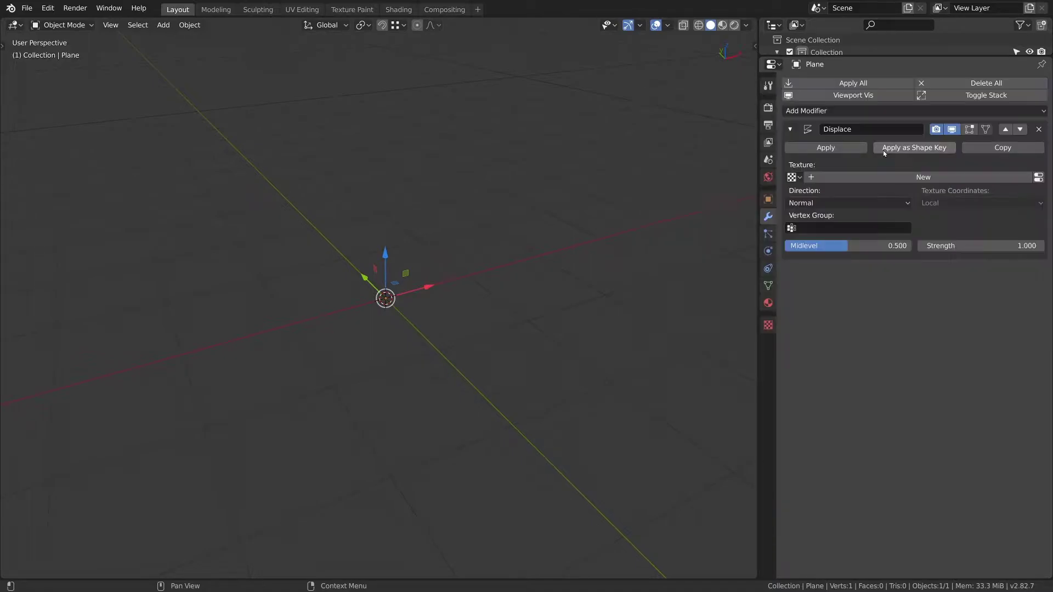
Step: Set the Displace midlevel to 0 and direction to Z, and rename it Radius
{"action": "left_click_drag", "start_coordinate": [861, 245], "coordinate": [848, 245]}
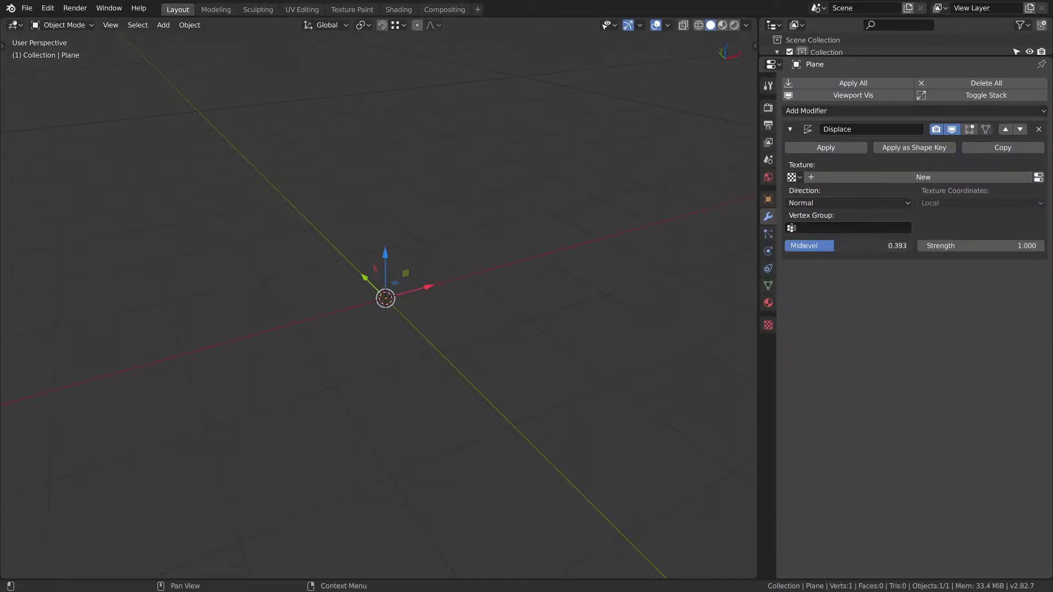
{"action": "left_click", "coordinate": [823, 202]}
{"action": "left_click", "coordinate": [805, 241]}
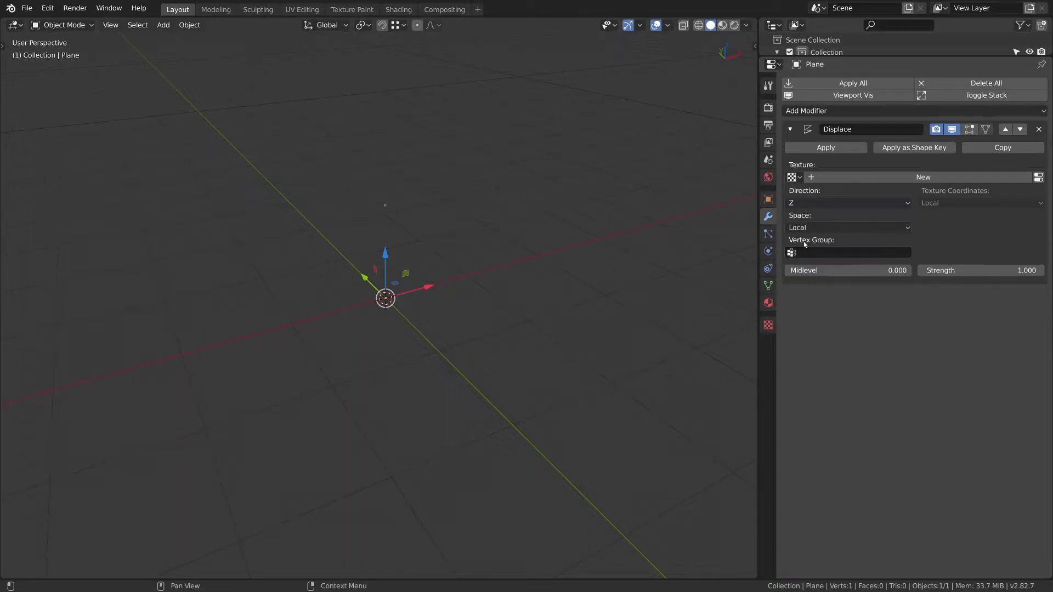
{"action": "middle_click_drag", "start_coordinate": [626, 272], "coordinate": [634, 238]}
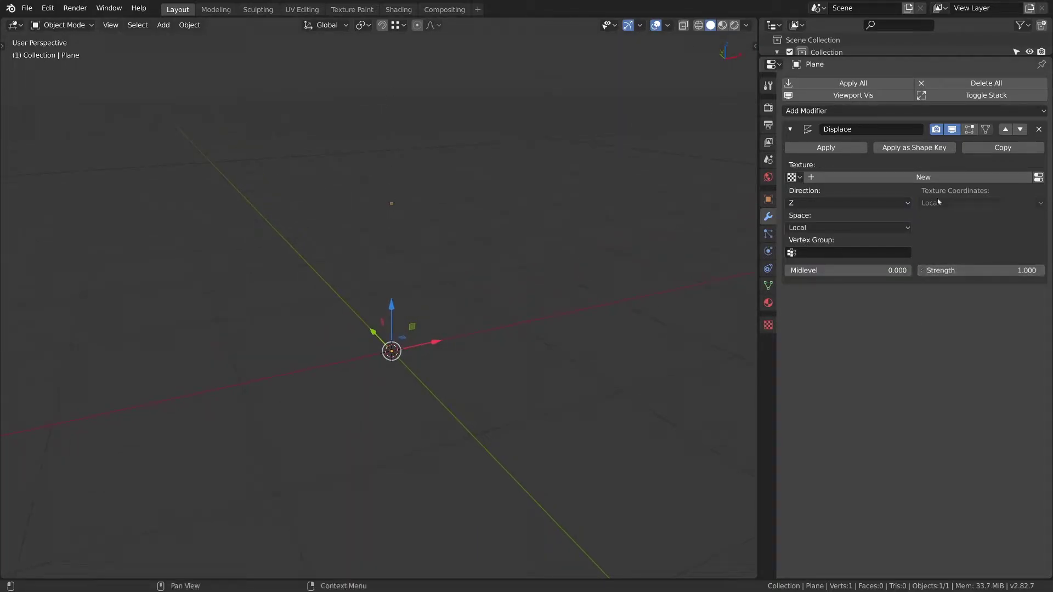
{"action": "double_click", "coordinate": [872, 129]}
{"action": "type", "text": "Radius"}
{"action": "key", "text": "Return"}
Step: Collapse Radius and add a Screw modifier around Y with a 180° angle
{"action": "left_click", "coordinate": [790, 129]}
{"action": "left_click", "coordinate": [816, 112]}
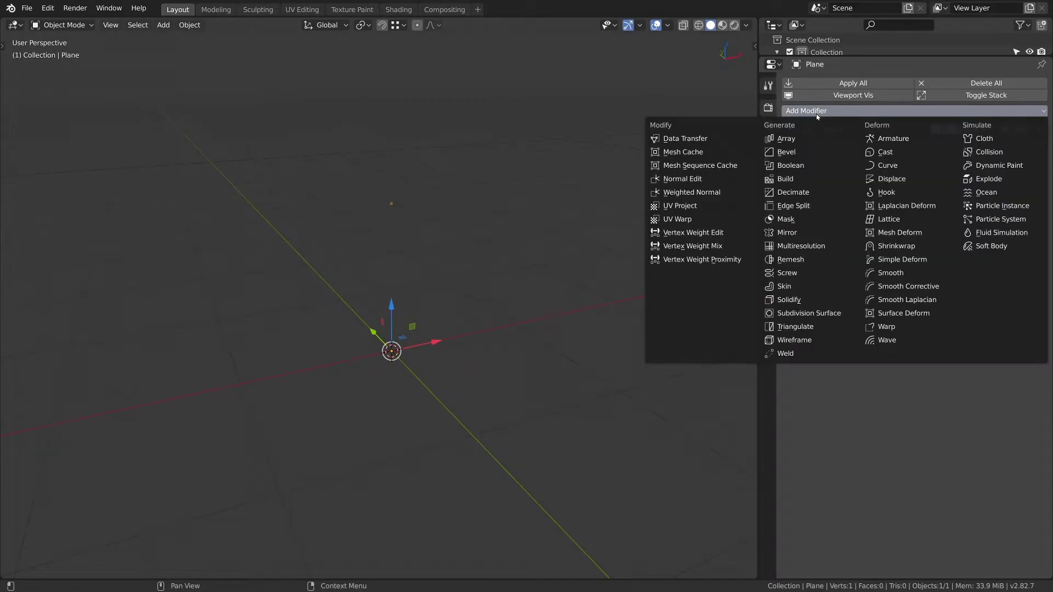
{"action": "left_click", "coordinate": [794, 276]}
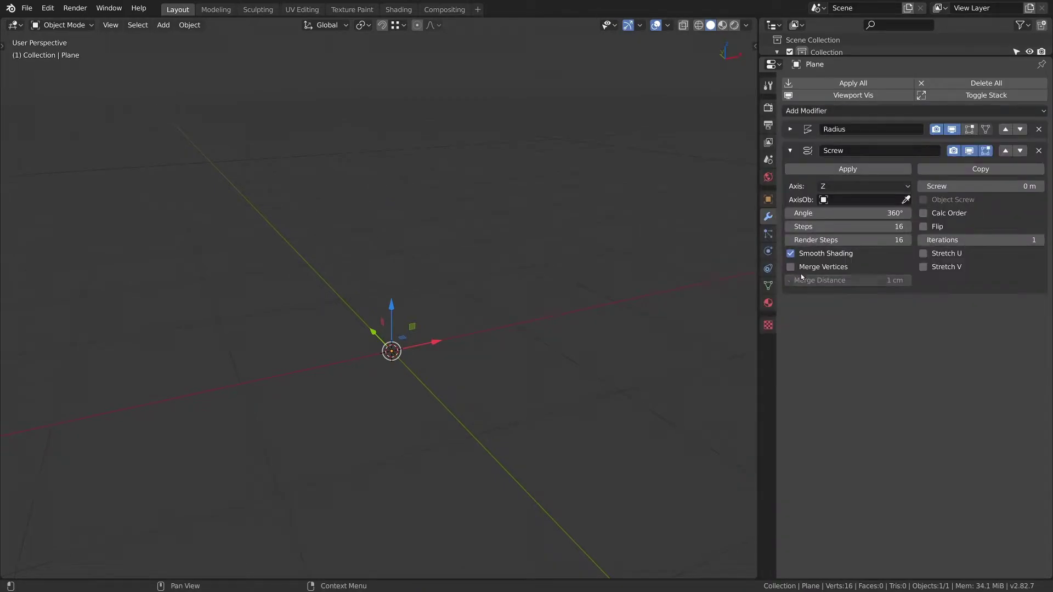
{"action": "left_click", "coordinate": [860, 192]}
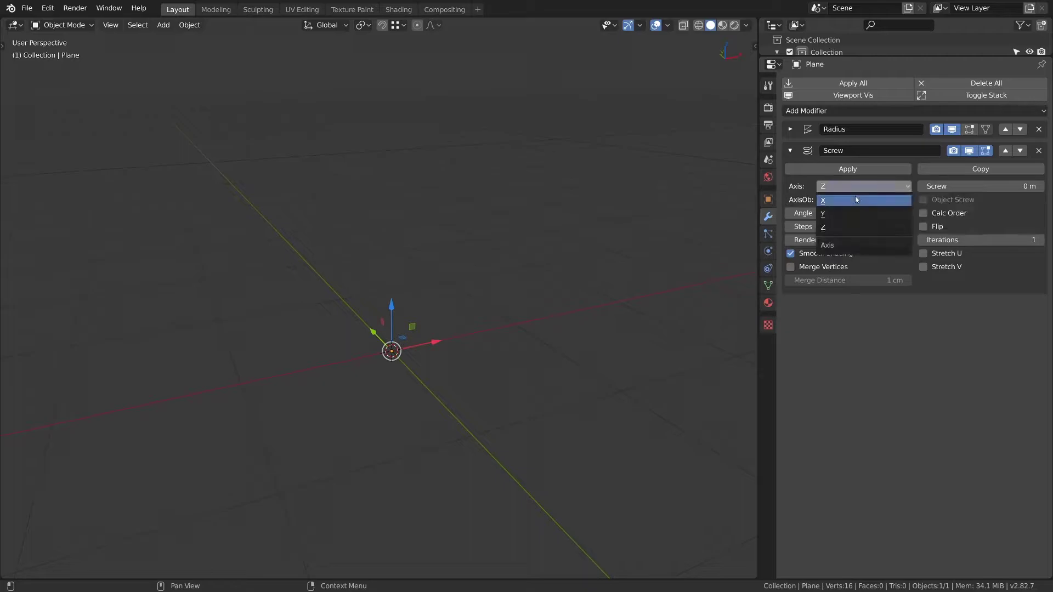
{"action": "left_click", "coordinate": [844, 213]}
{"action": "key", "text": "Return"}
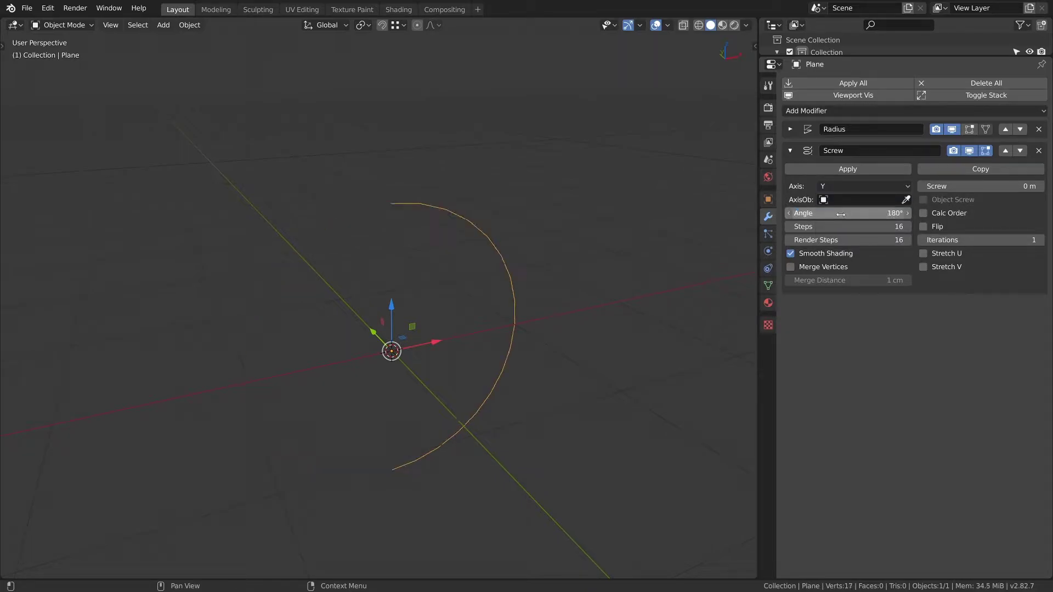
{"action": "middle_click_drag", "start_coordinate": [478, 272], "coordinate": [498, 277]}
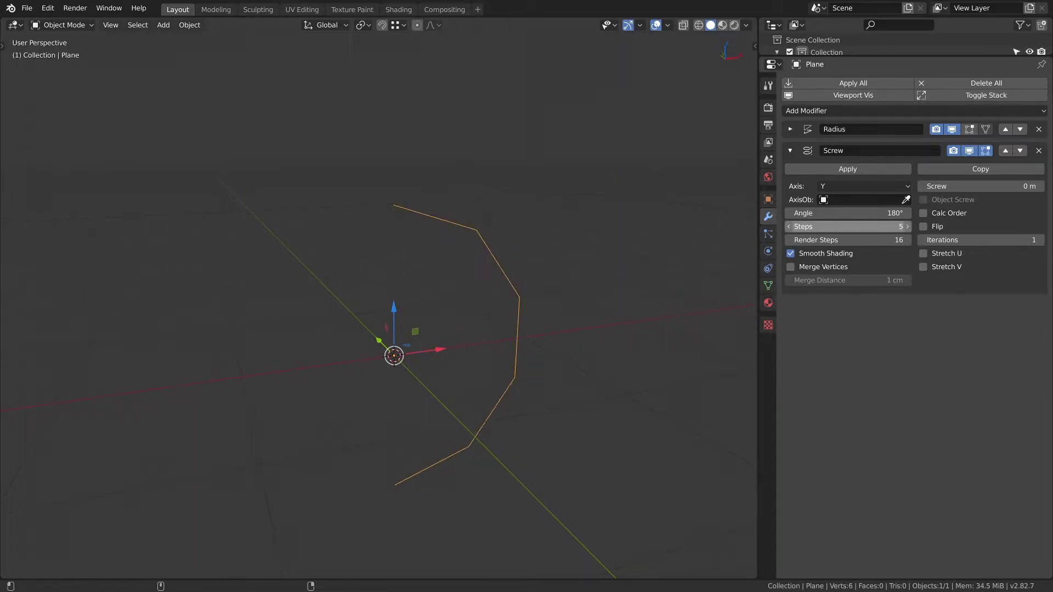
{"action": "left_click_drag", "start_coordinate": [894, 226], "coordinate": [894, 226]}
Step: Add a second Screw modifier around Z with Merge Vertices enabled
{"action": "left_click", "coordinate": [831, 111]}
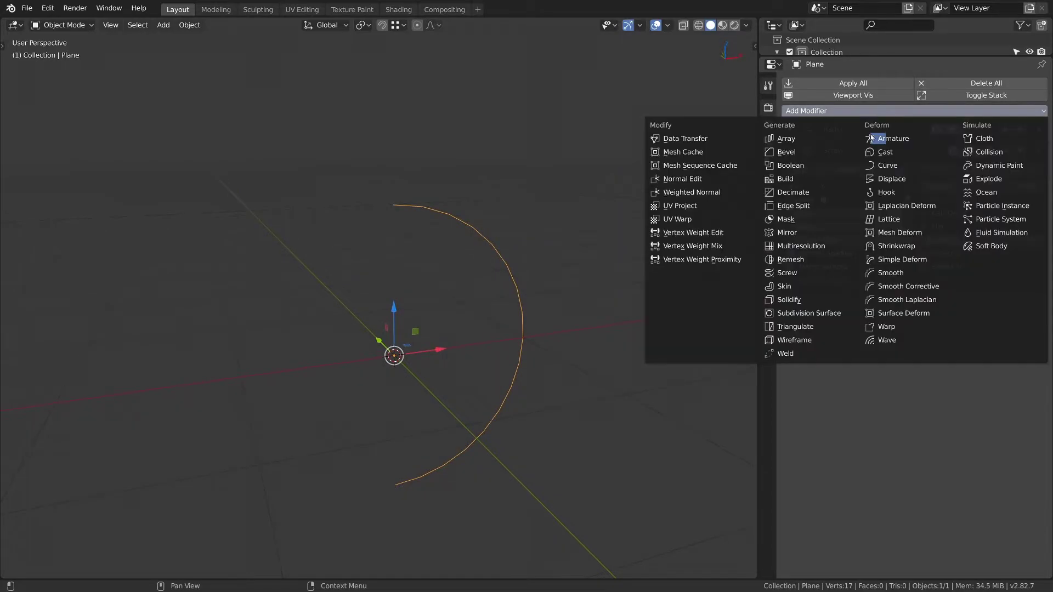
{"action": "left_click", "coordinate": [809, 263]}
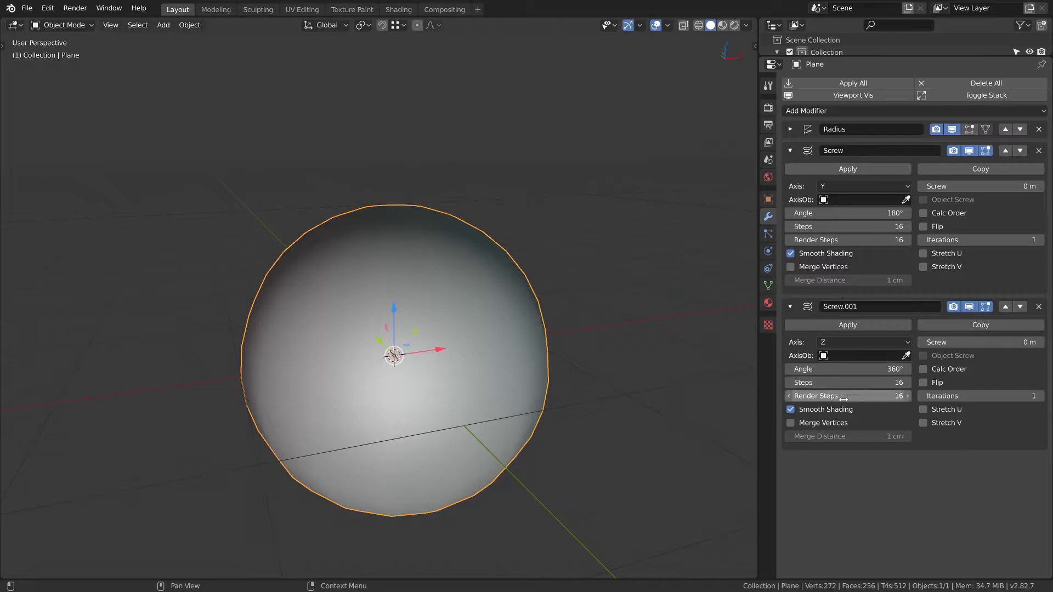
{"action": "left_click", "coordinate": [790, 422]}
{"action": "middle_click_drag", "start_coordinate": [439, 345], "coordinate": [540, 218], "text": "shift"}
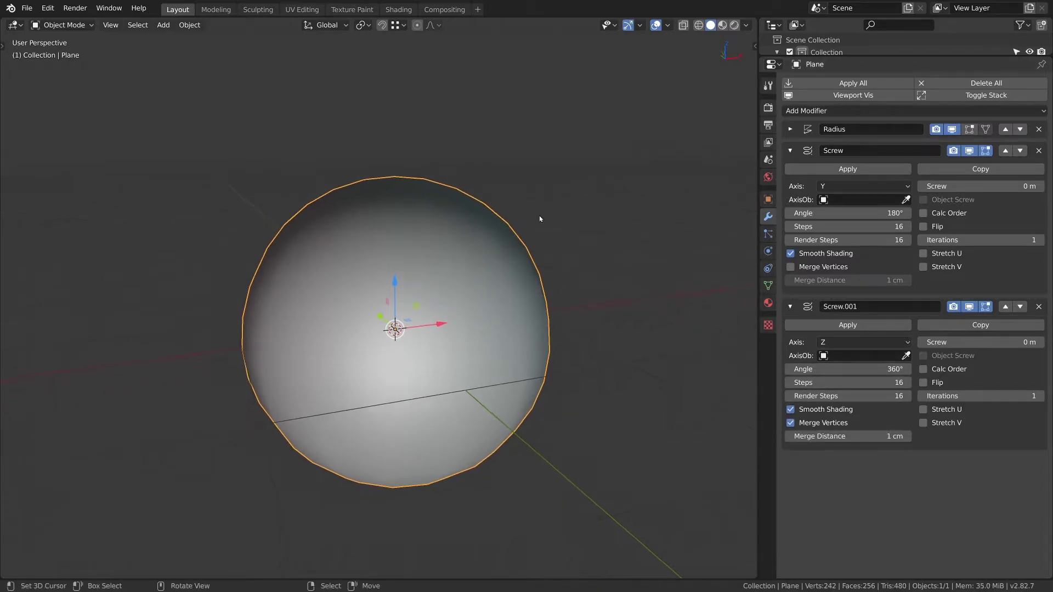
{"action": "left_click", "coordinate": [666, 25]}
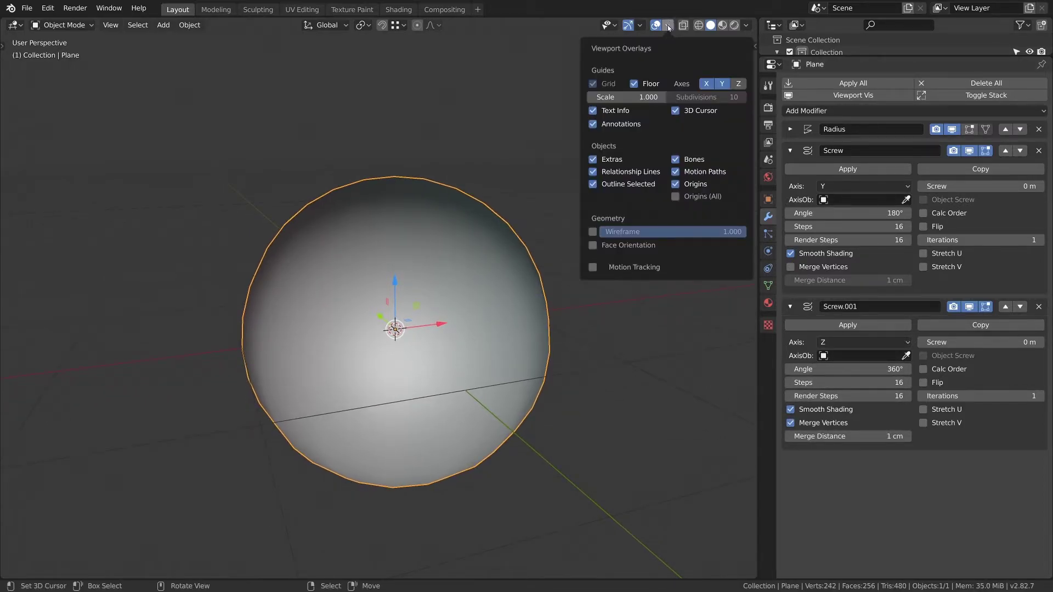
Step: Show face orientation and enable Calc Order on Screw.001 so the faces point outward
{"action": "left_click", "coordinate": [592, 244]}
{"action": "middle_click_drag", "start_coordinate": [420, 250], "coordinate": [429, 268]}
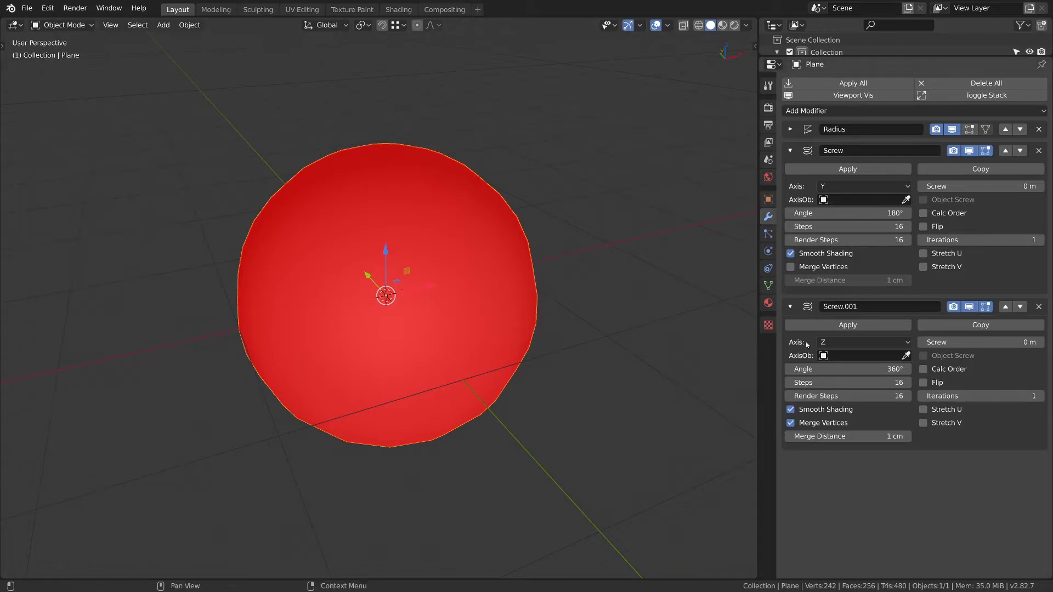
{"action": "left_click", "coordinate": [923, 369]}
{"action": "middle_click_drag", "start_coordinate": [494, 263], "coordinate": [451, 236]}
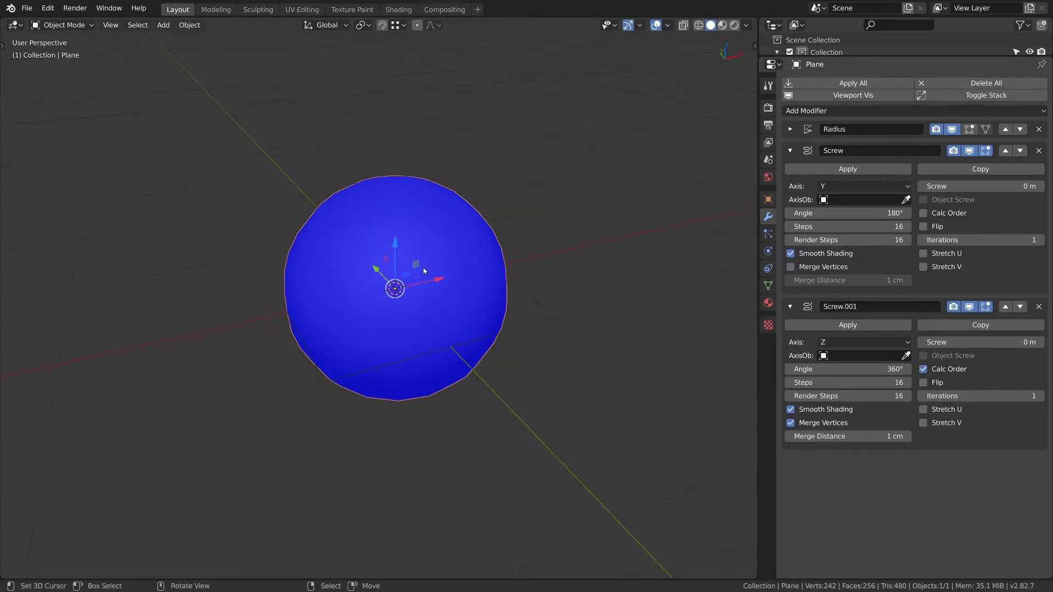
Step: Turn off the Face Orientation overlay and turn on the Wireframe overlay
{"action": "left_click", "coordinate": [666, 24]}
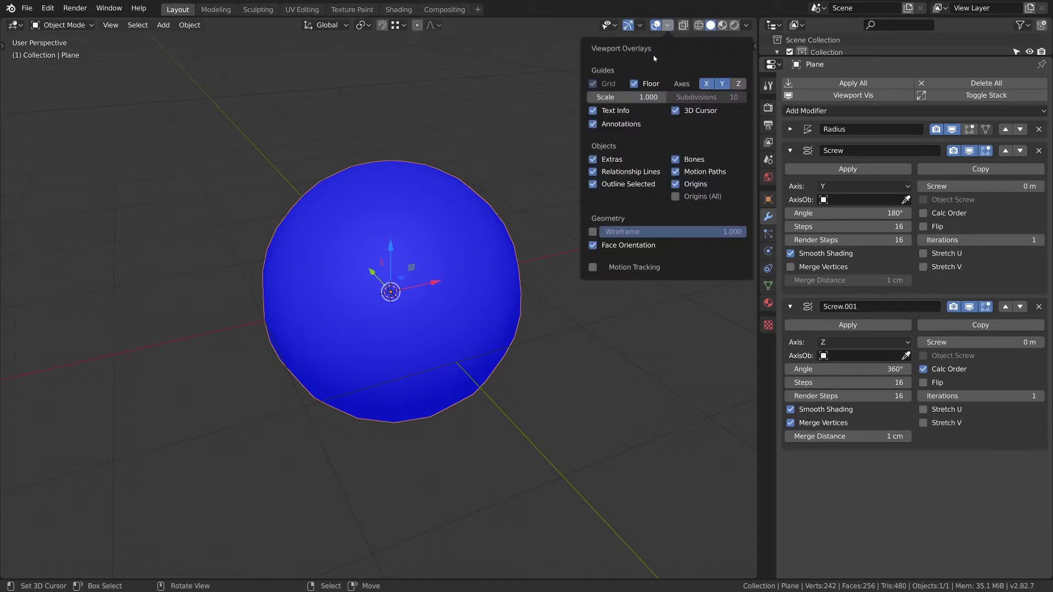
{"action": "left_click", "coordinate": [594, 245]}
{"action": "left_click", "coordinate": [592, 232]}
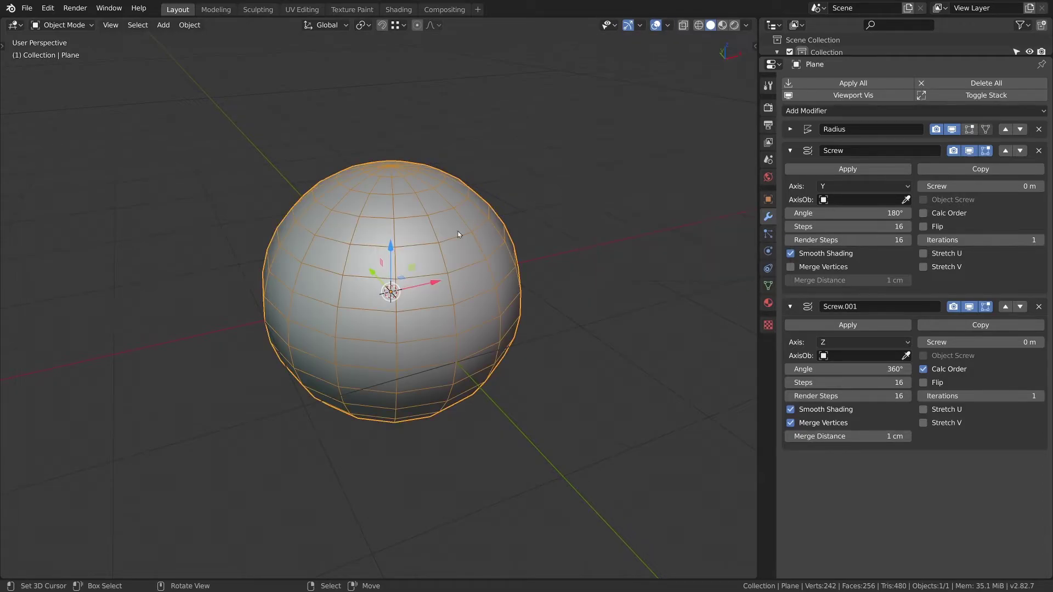
Step: Set both Screw modifiers to 12 steps and rename them Rings and Segments
{"action": "mouse_move", "coordinate": [458, 232]}
{"action": "middle_mouse_down"}
{"action": "mouse_move", "coordinate": [480, 282]}
{"action": "mouse_move", "coordinate": [435, 253]}
{"action": "middle_mouse_up"}
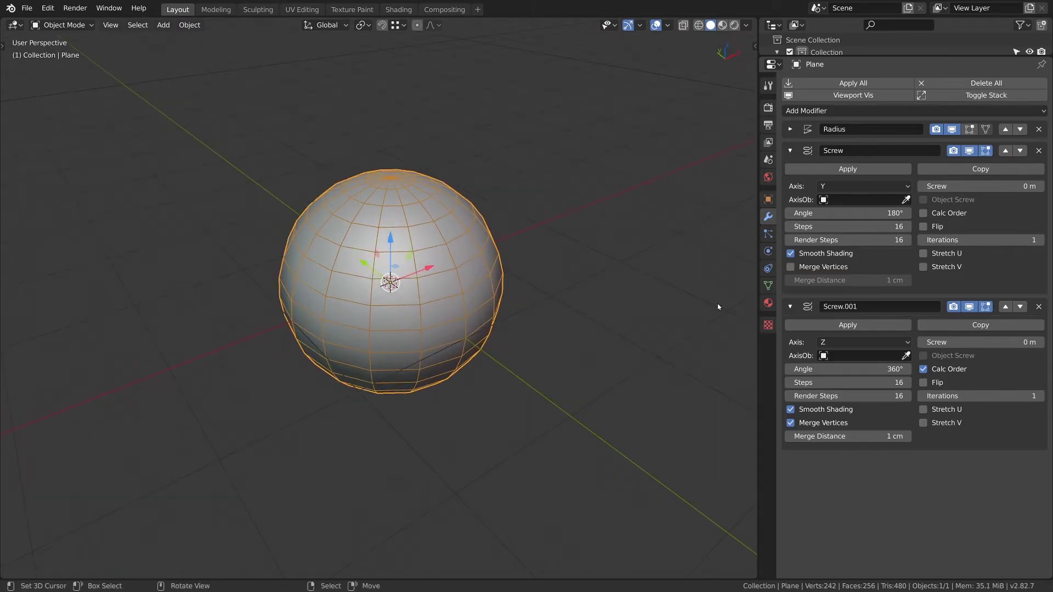
{"action": "left_click_drag", "start_coordinate": [855, 382], "coordinate": [822, 382]}
{"action": "left_click", "coordinate": [874, 226]}
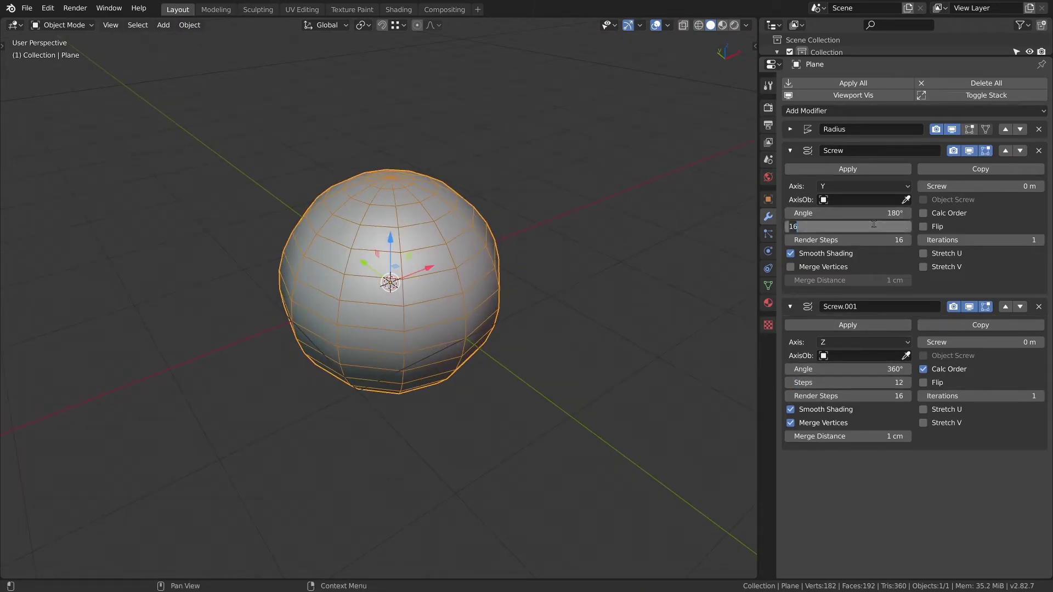
{"action": "type", "text": "12"}
{"action": "key", "text": "Return"}
{"action": "mouse_move", "coordinate": [459, 225]}
{"action": "middle_mouse_down"}
{"action": "mouse_move", "coordinate": [455, 281]}
{"action": "mouse_move", "coordinate": [402, 241]}
{"action": "mouse_move", "coordinate": [374, 247]}
{"action": "middle_mouse_up"}
{"action": "double_click", "coordinate": [880, 151]}
{"action": "type", "text": "Rings"}
{"action": "key", "text": "Return"}
{"action": "double_click", "coordinate": [888, 305]}
{"action": "type", "text": "Segments"}
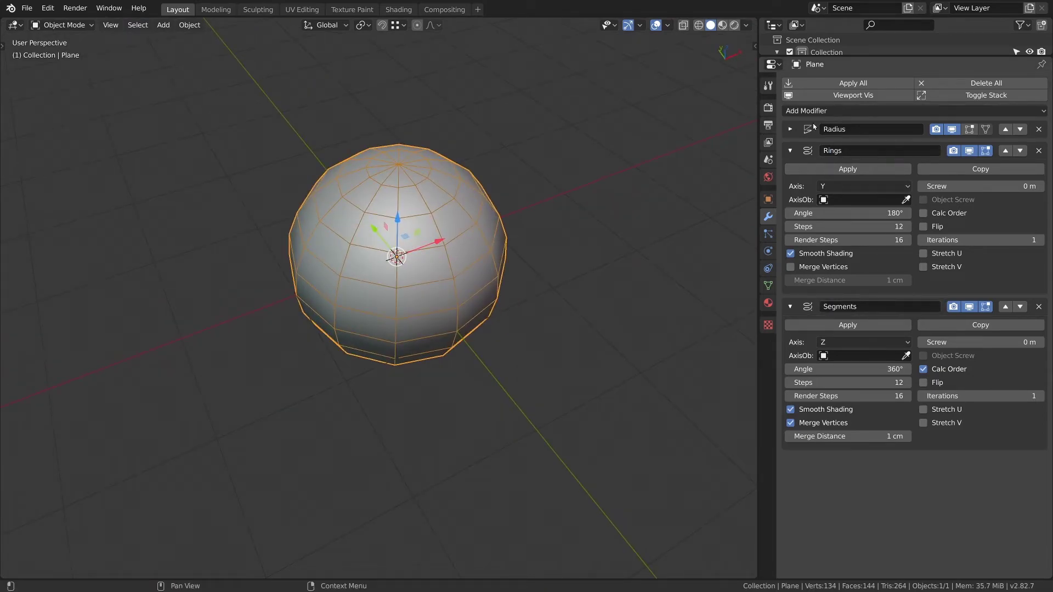
Step: Set the Radius strength to 0.5 and move the procedural sphere along X
{"action": "left_click", "coordinate": [812, 128]}
{"action": "left_click_drag", "start_coordinate": [987, 271], "coordinate": [954, 269]}
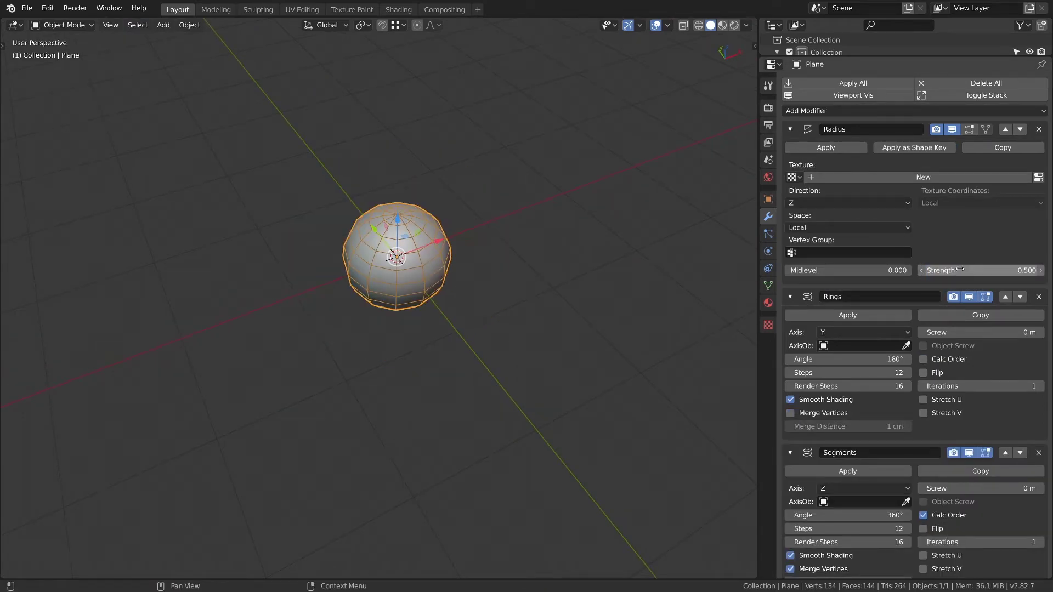
{"action": "middle_click_drag", "start_coordinate": [495, 263], "coordinate": [436, 249]}
{"action": "left_click_drag", "start_coordinate": [437, 249], "coordinate": [604, 206]}
Step: Add a UV sphere with 12 segments, 12 rings and a 0.5 m radius
{"action": "key", "text": "shift+a"}
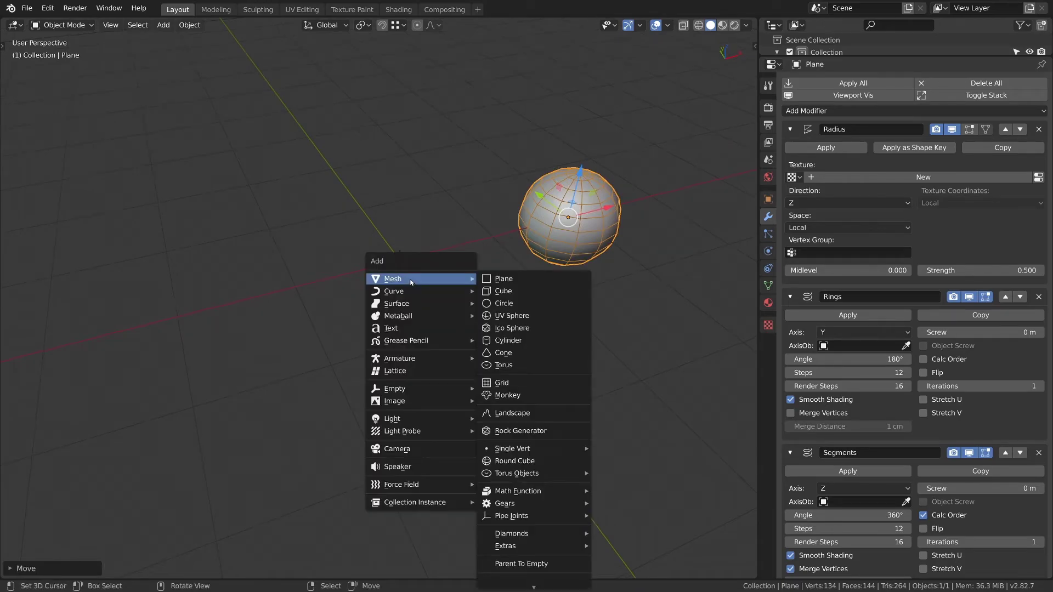
{"action": "left_click", "coordinate": [506, 316]}
{"action": "left_click", "coordinate": [13, 568]}
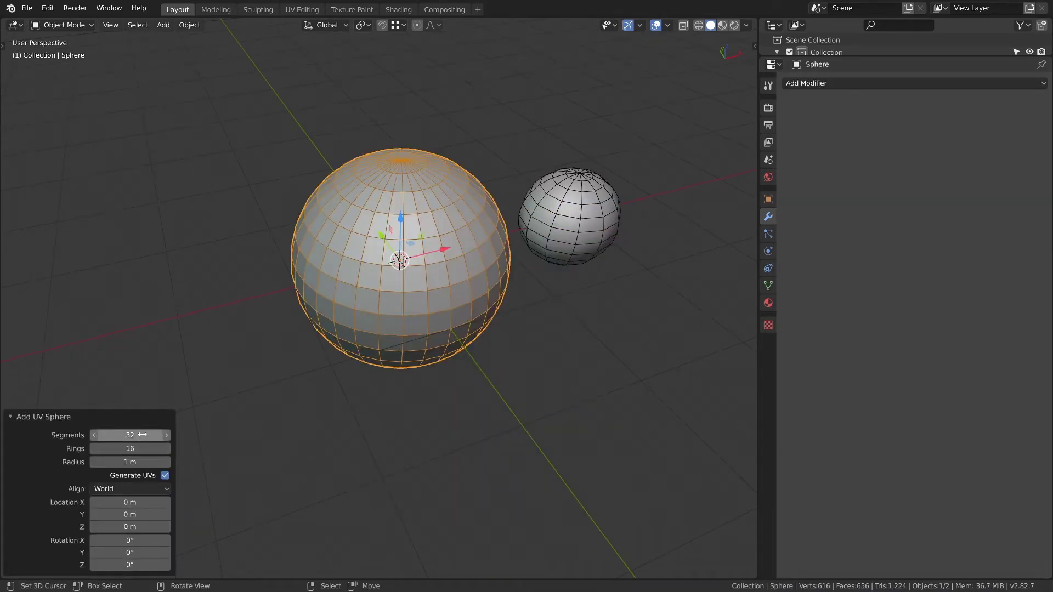
{"action": "double_click", "coordinate": [142, 435]}
{"action": "type", "text": "12"}
{"action": "key", "text": "Tab"}
{"action": "type", "text": "12"}
{"action": "key", "text": "Tab"}
{"action": "type", "text": ".5"}
{"action": "key", "text": "Return"}
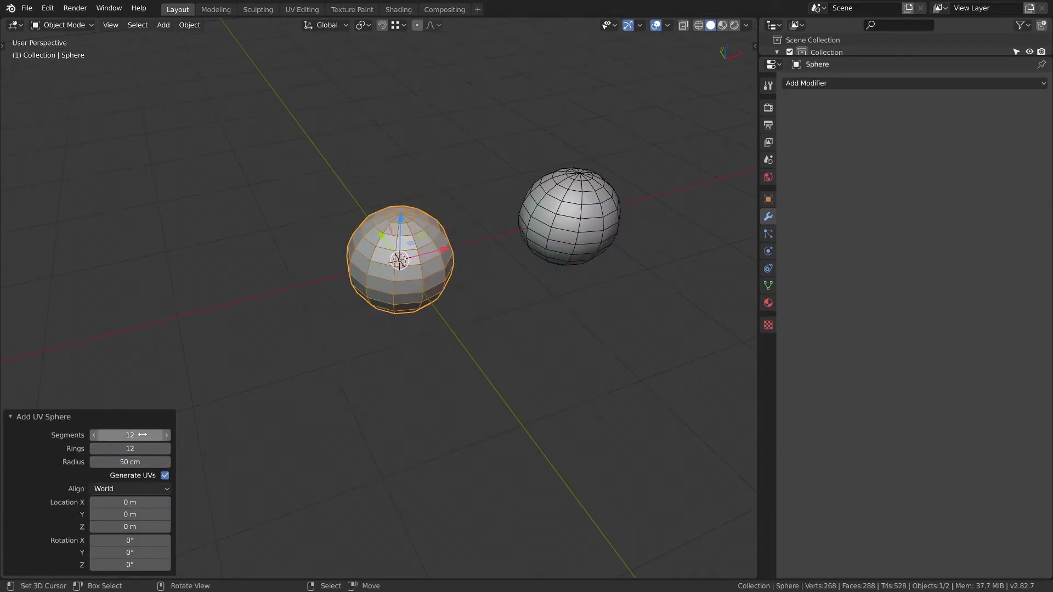
{"action": "scroll", "coordinate": [415, 266], "scroll_direction": "up", "scroll_amount": 3}
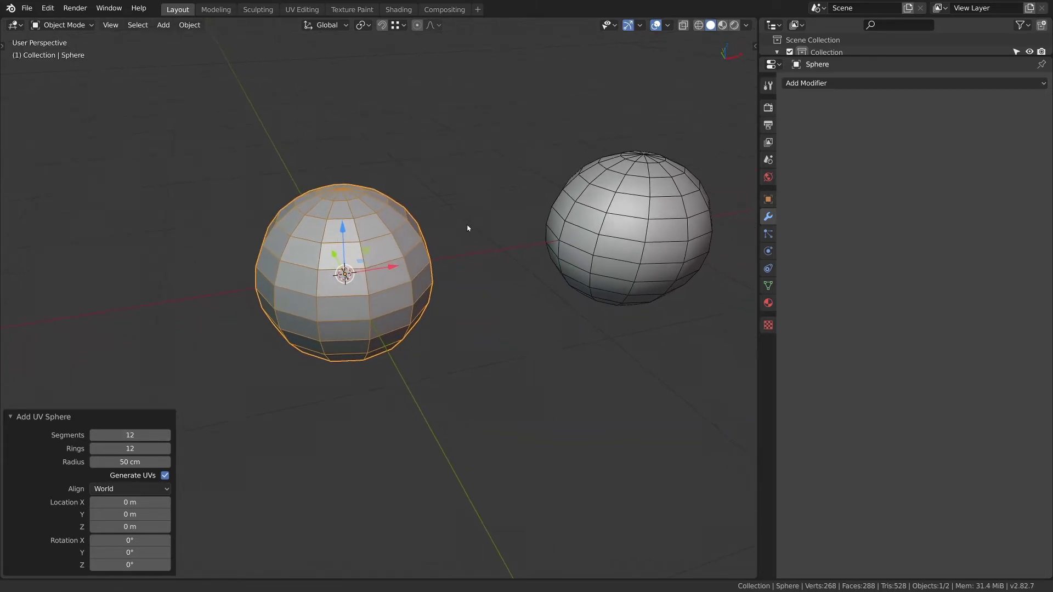
Step: Move the procedural sphere along X so it sits beside the UV sphere
{"action": "left_click", "coordinate": [650, 219]}
{"action": "key", "text": "g"}
{"action": "key", "text": "x"}
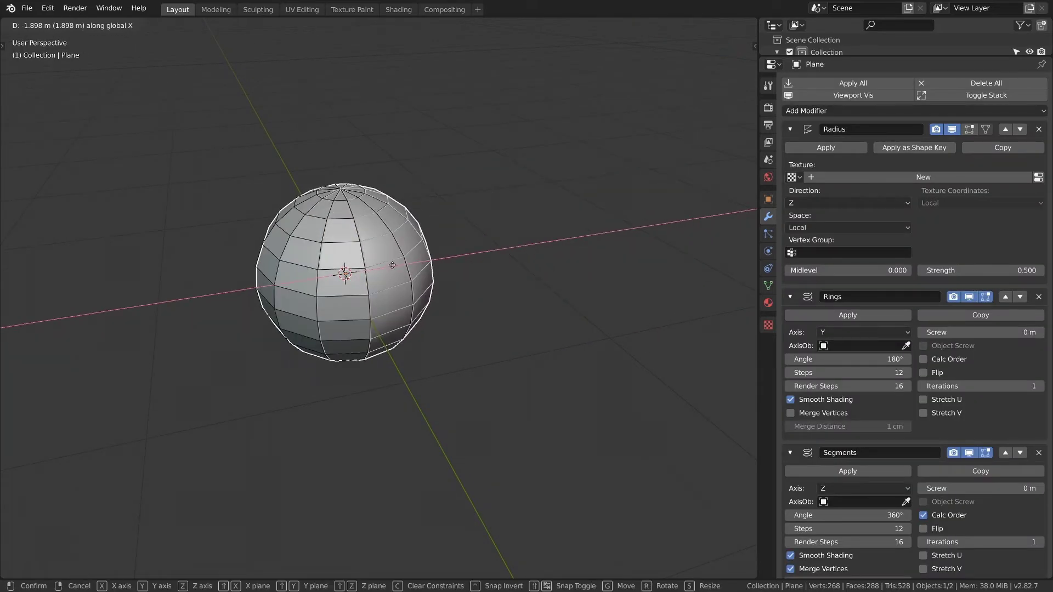
{"action": "type", "text": "-0.65"}
{"action": "key", "text": "Return"}
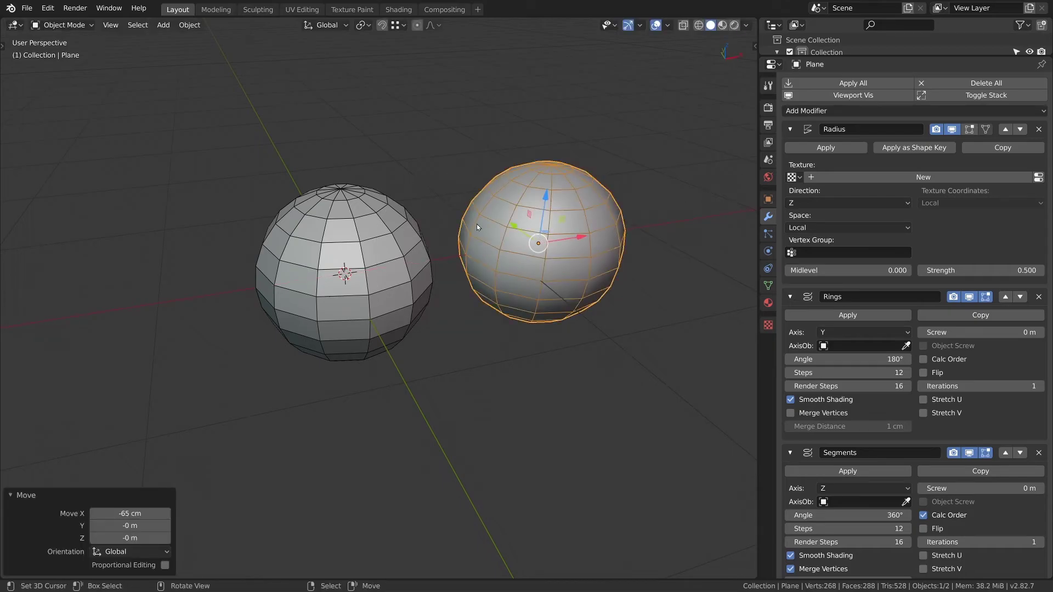
Step: Inspect a vertex on the UV sphere in Edit Mode, then reselect the procedural sphere
{"action": "left_click", "coordinate": [354, 246]}
{"action": "key", "text": "Tab"}
{"action": "left_click", "coordinate": [403, 275]}
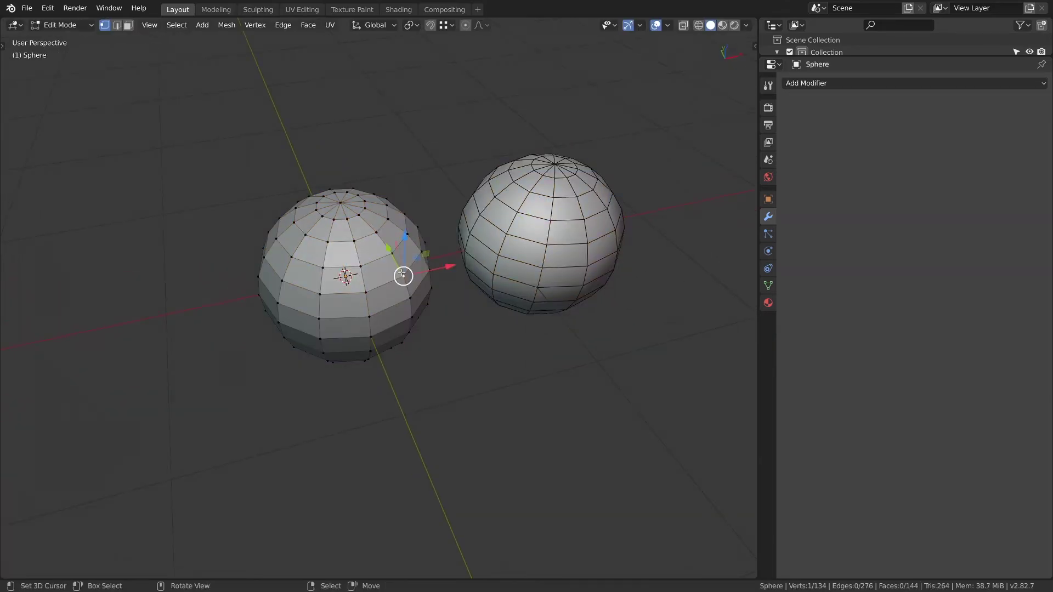
{"action": "key", "text": "g"}
{"action": "key", "text": "Escape"}
{"action": "key", "text": "Tab"}
{"action": "left_click", "coordinate": [536, 235]}
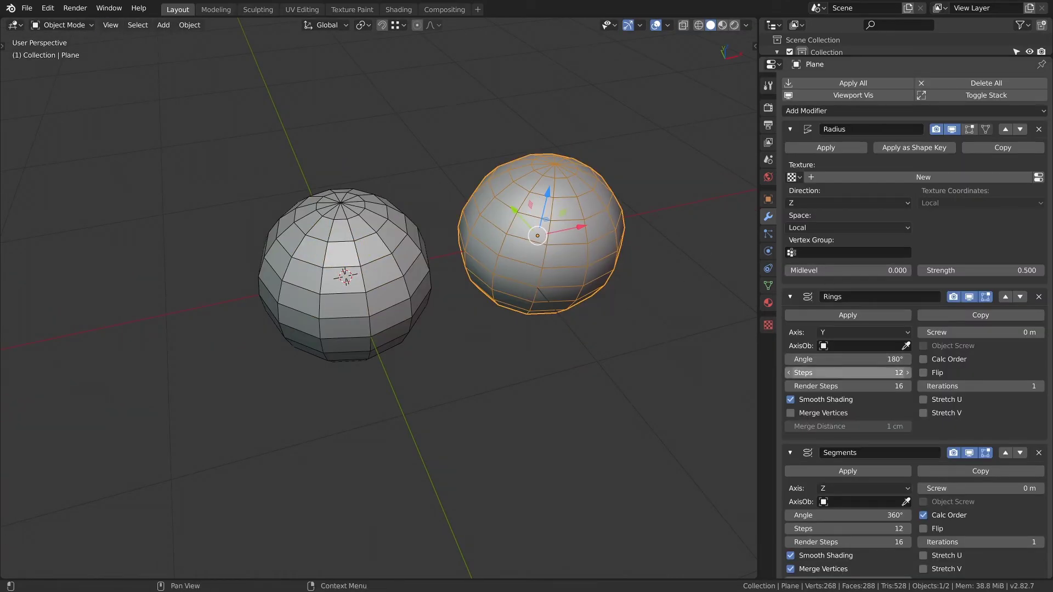
Step: Set Rings steps to 10, Segments steps to 21 and Radius strength to 0.49
{"action": "left_click_drag", "start_coordinate": [847, 373], "coordinate": [888, 373]}
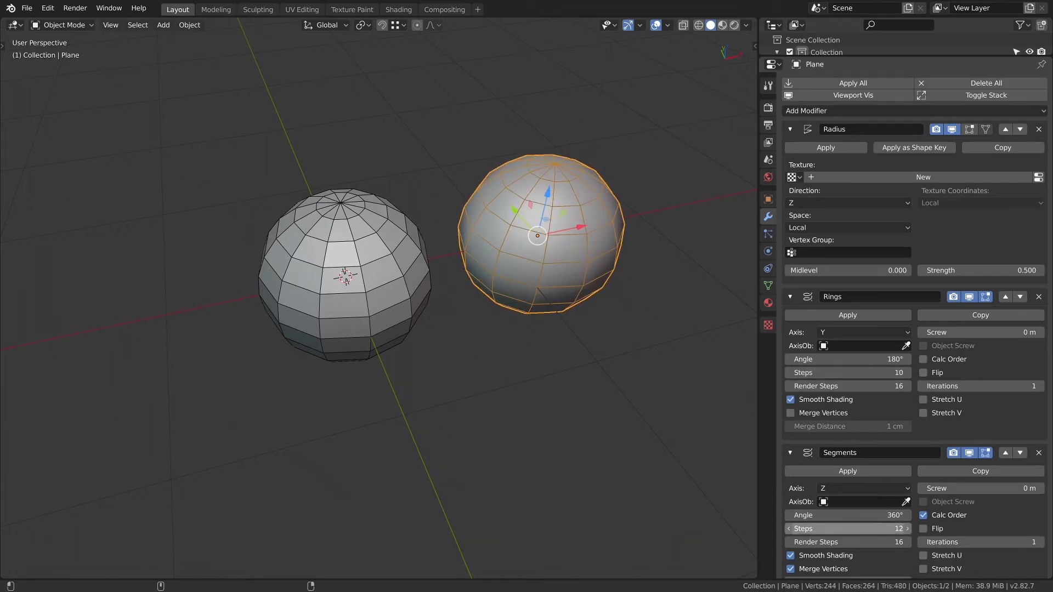
{"action": "mouse_move", "coordinate": [847, 528]}
{"action": "left_mouse_down"}
{"action": "mouse_move", "coordinate": [888, 528]}
{"action": "mouse_move", "coordinate": [822, 528]}
{"action": "left_mouse_up"}
{"action": "mouse_move", "coordinate": [979, 270]}
{"action": "left_mouse_down"}
{"action": "mouse_move", "coordinate": [946, 270]}
{"action": "mouse_move", "coordinate": [1011, 270]}
{"action": "left_mouse_up"}
{"action": "left_click", "coordinate": [665, 25]}
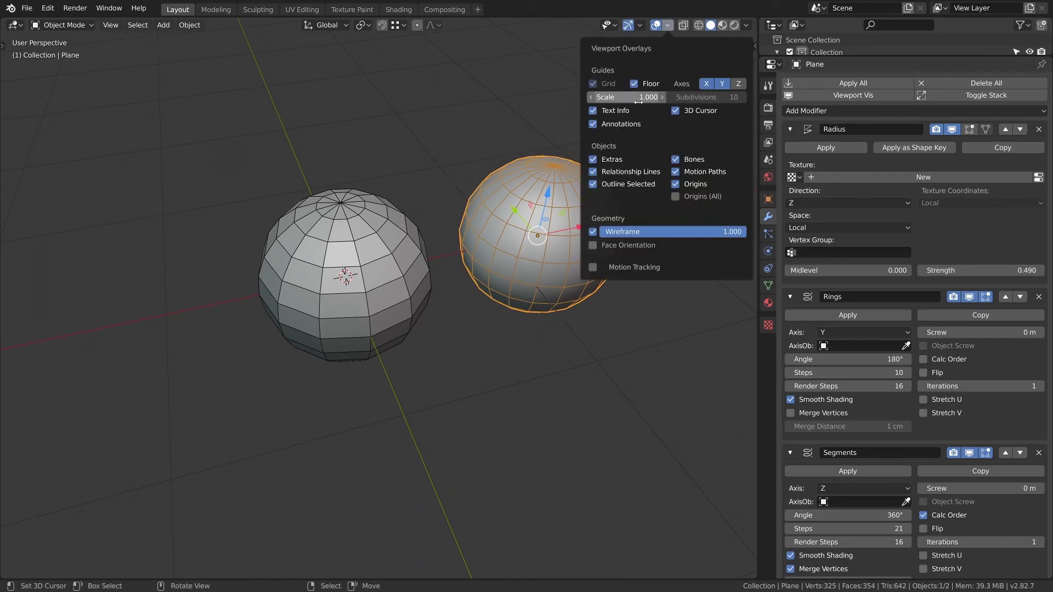
Step: Hide the wireframe, delete the UV sphere and reset the procedural sphere to the origin
{"action": "left_click", "coordinate": [594, 233]}
{"action": "left_click", "coordinate": [380, 247]}
{"action": "key", "text": "Delete"}
{"action": "left_click", "coordinate": [539, 247]}
{"action": "key", "text": "alt+g"}
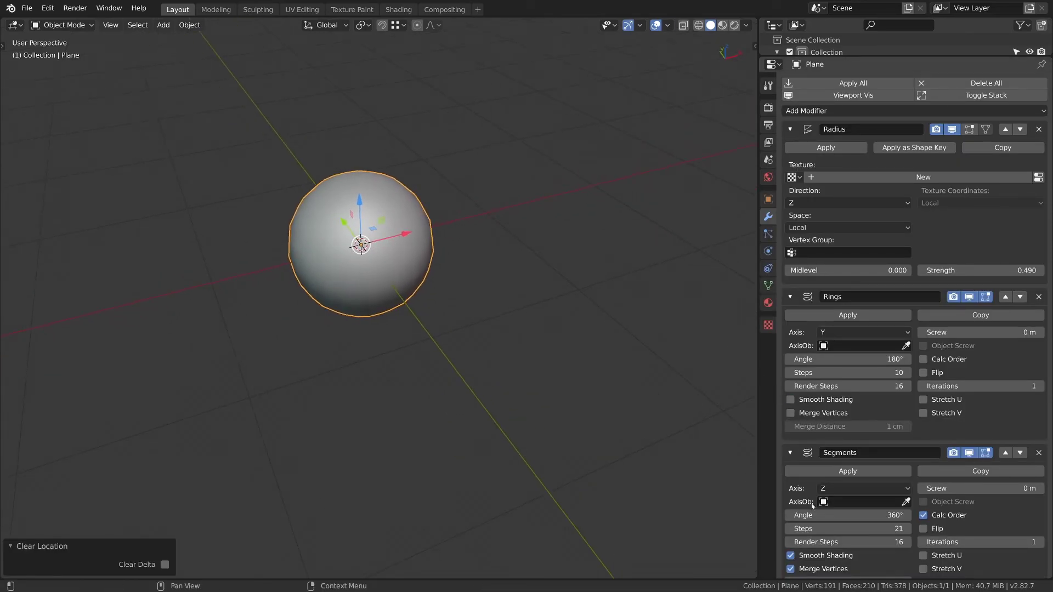
{"action": "scroll", "coordinate": [812, 505], "scroll_direction": "down", "scroll_amount": 1}
Step: Enable Smooth Shading on the Segments modifier
{"action": "left_click", "coordinate": [790, 533]}
{"action": "left_click", "coordinate": [790, 533]}
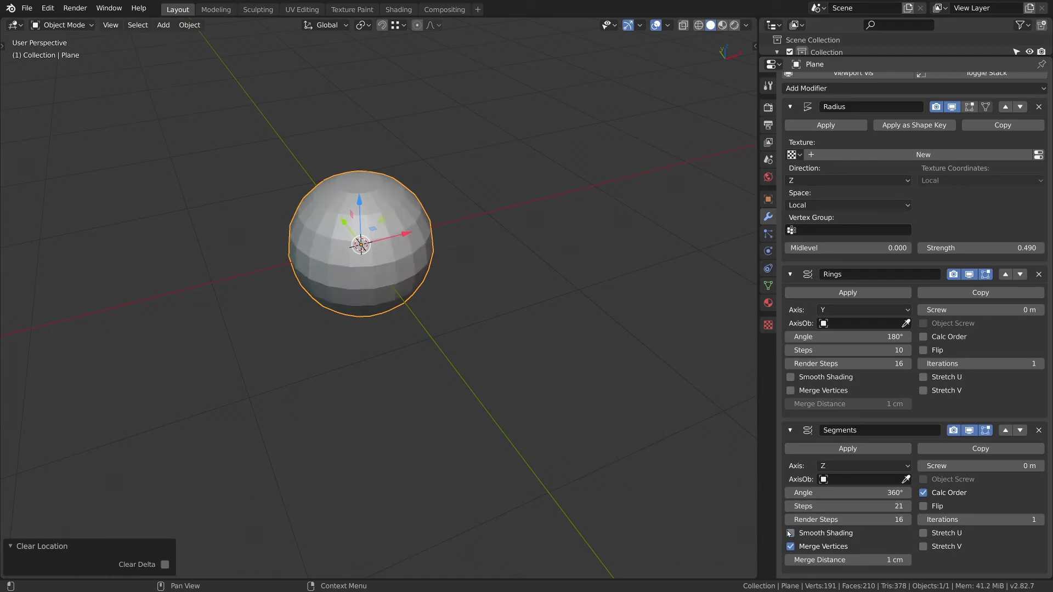
{"action": "middle_click_drag", "start_coordinate": [401, 223], "coordinate": [426, 269], "text": "shift"}
{"action": "scroll", "coordinate": [427, 268], "scroll_direction": "up", "scroll_amount": 3}
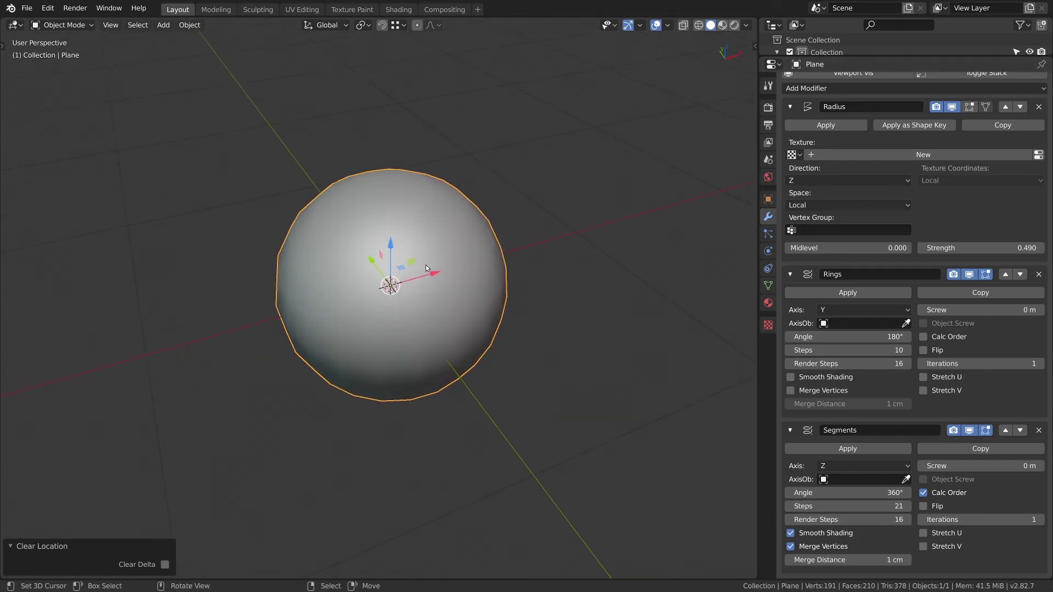